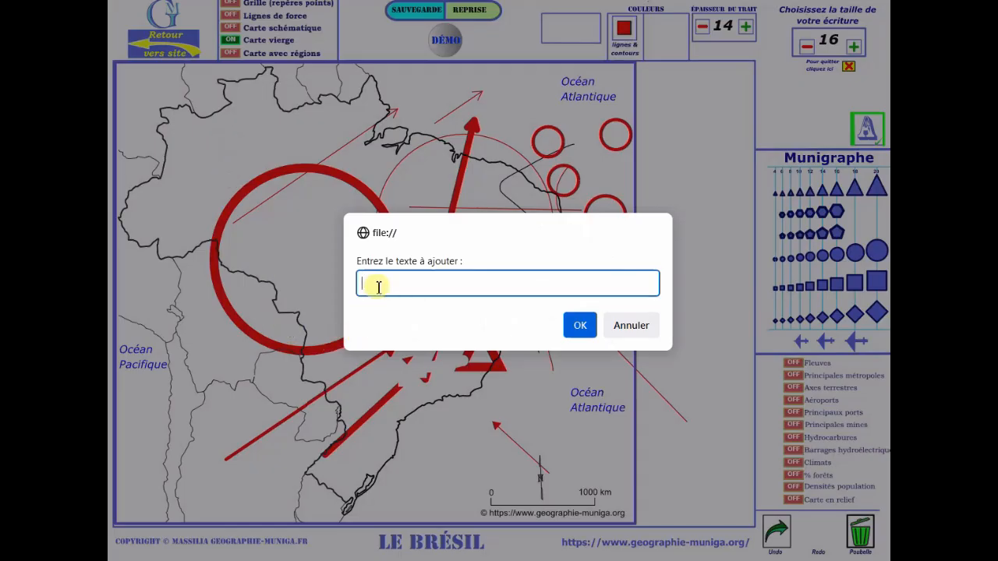
- Place the author's surname as red text in northwestern Brazil and the first name inside the large red circle, at text size 16
type("MUNIGA")
left_click(580, 325)
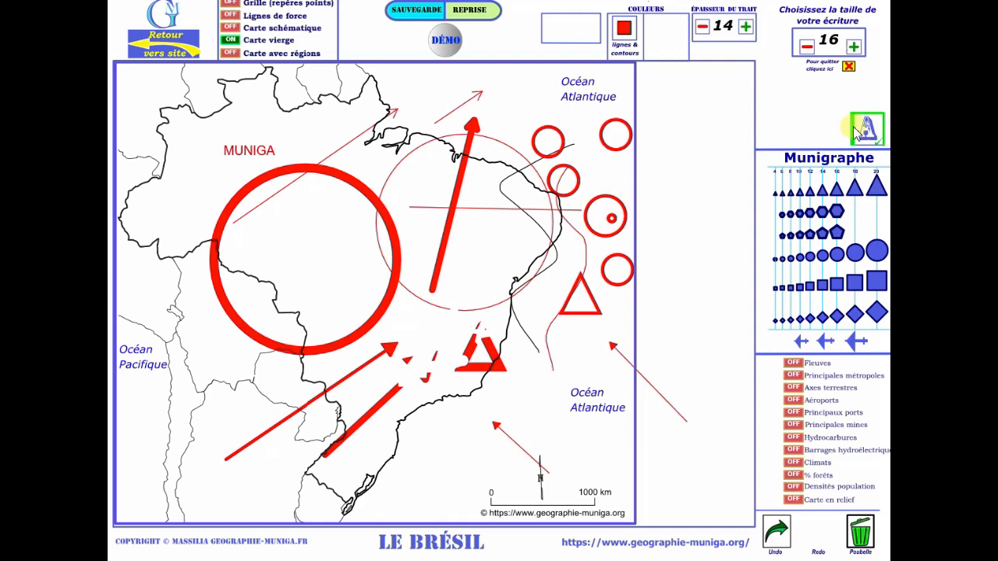
left_click(310, 270)
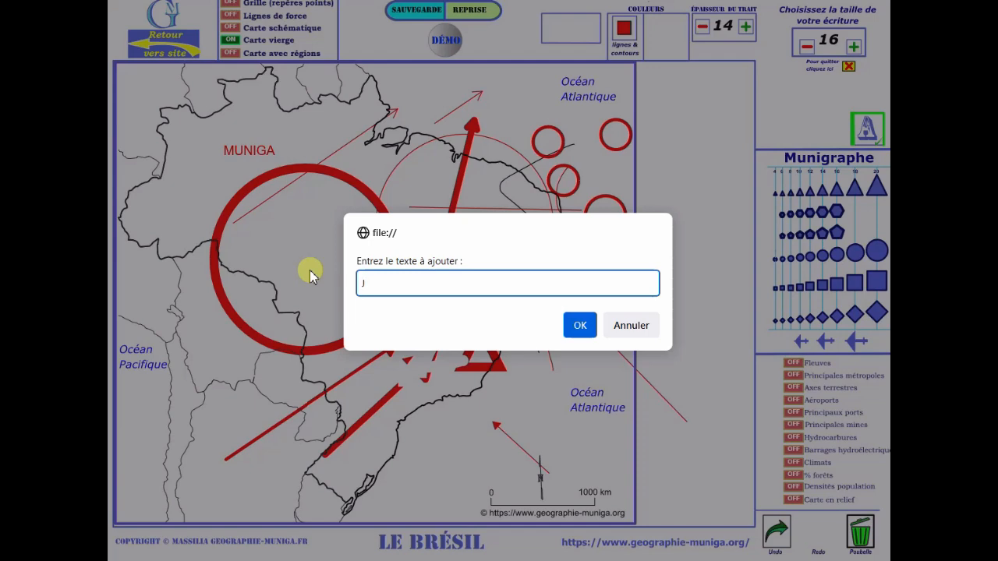
type("Jacques")
left_click(579, 325)
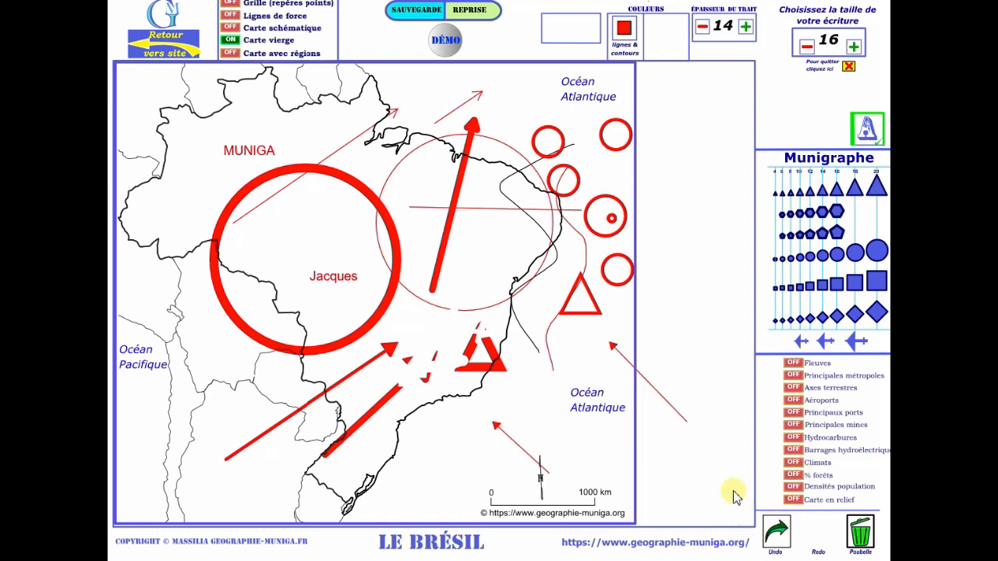
- Undo both text labels on the map, then redo them
left_click(780, 536)
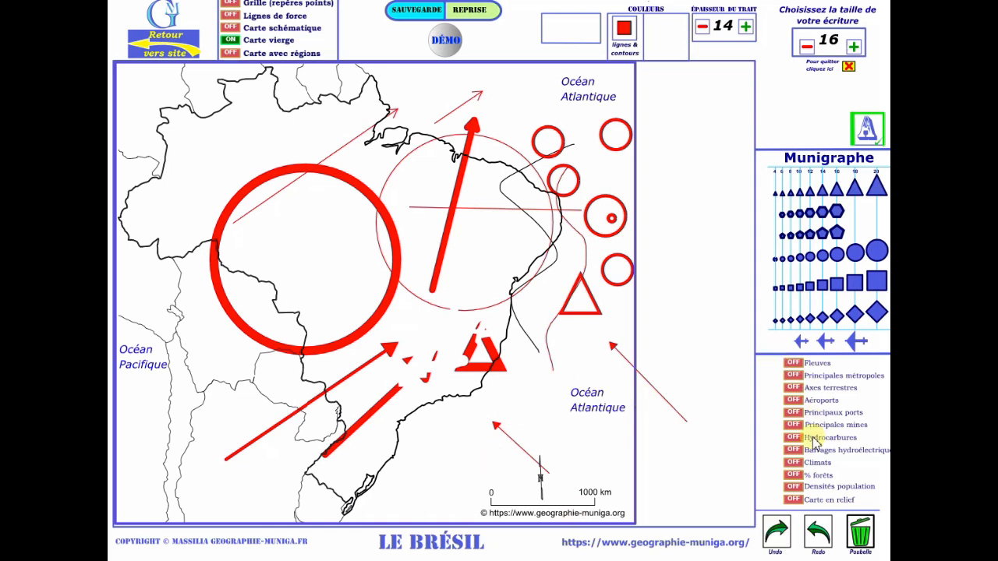
left_click(816, 538)
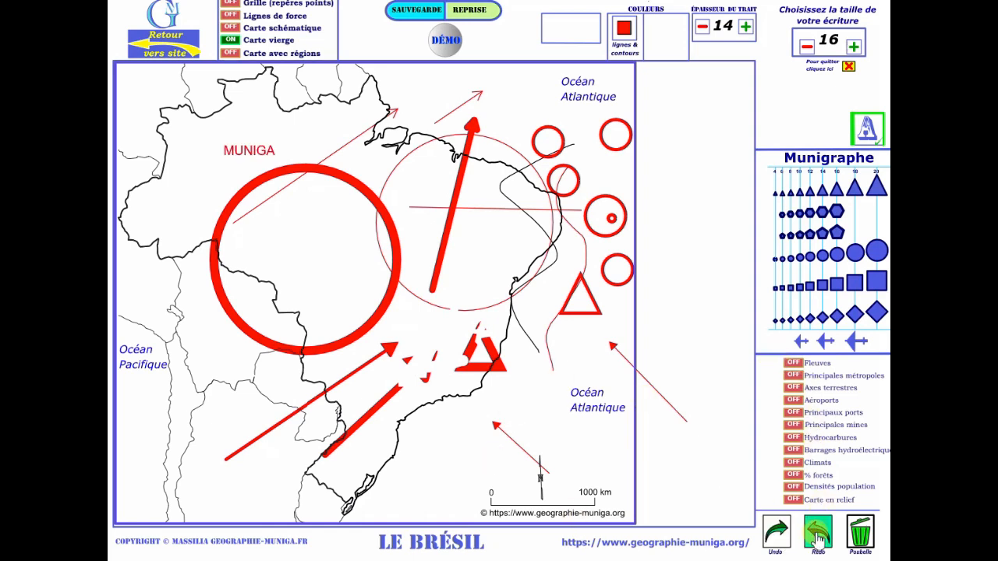
left_click(817, 538)
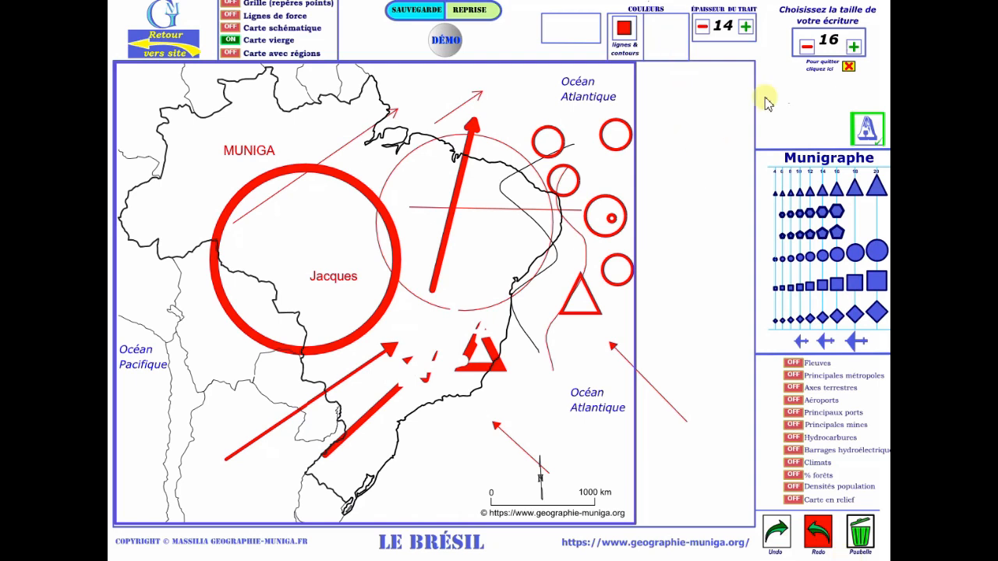
- Leave the text tool and erase all drawings from the map
left_click(850, 66)
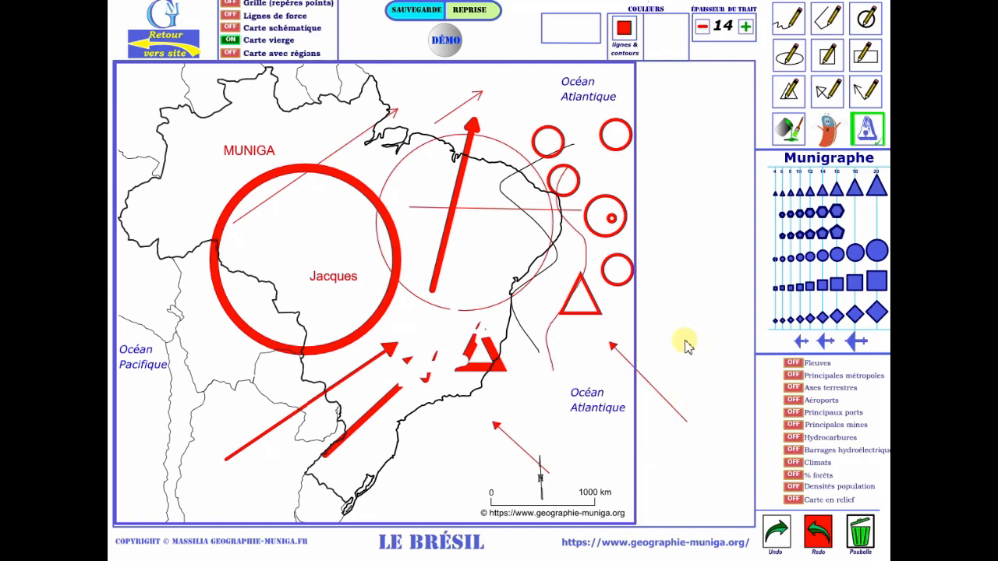
left_click(860, 532)
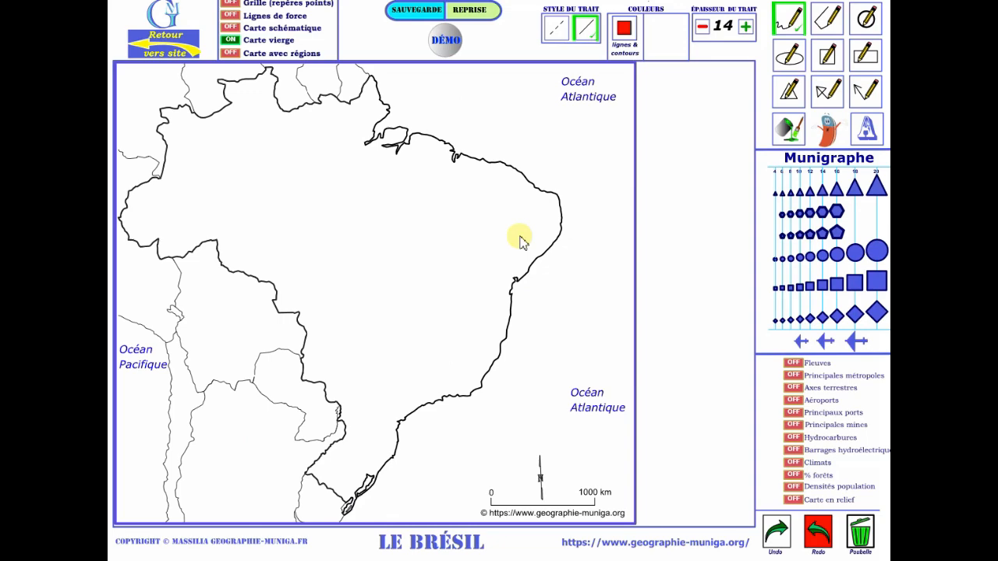
- Draw a circle over north-central Brazil with a red outline of thickness 14 and a golden yellow fill
left_click(869, 26)
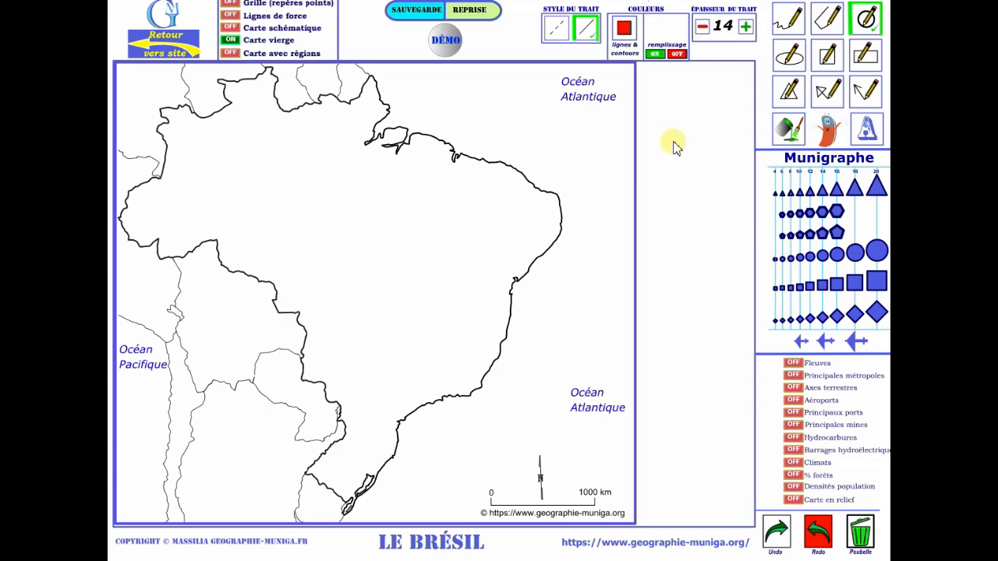
left_click(658, 56)
left_click(664, 34)
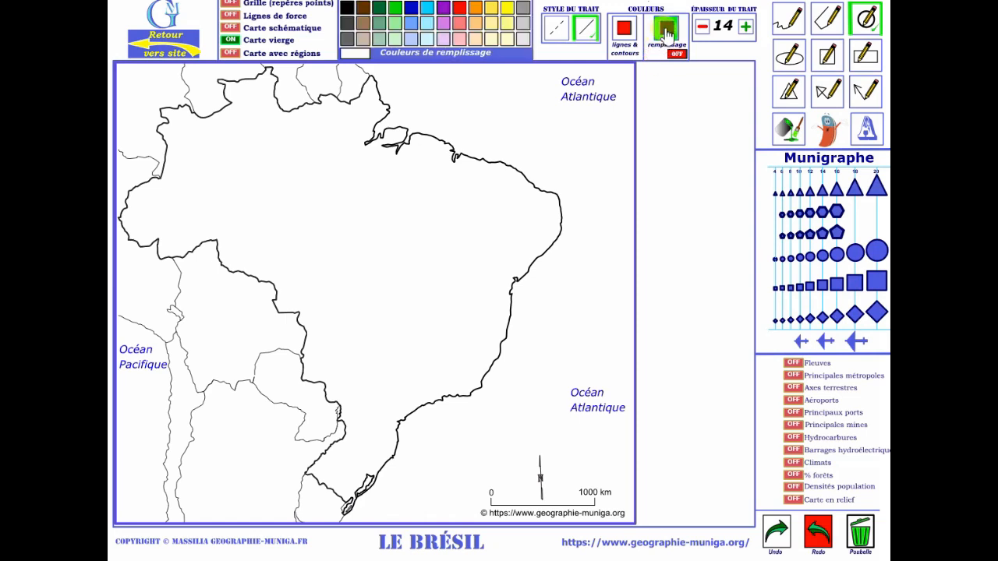
left_click(493, 9)
left_click_drag(366, 187, 416, 254)
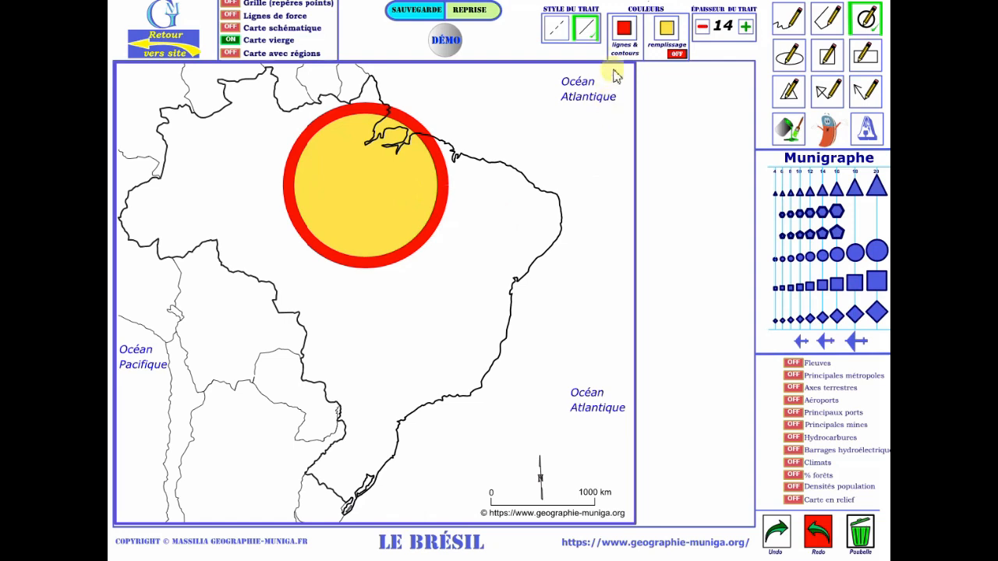
left_click(623, 30)
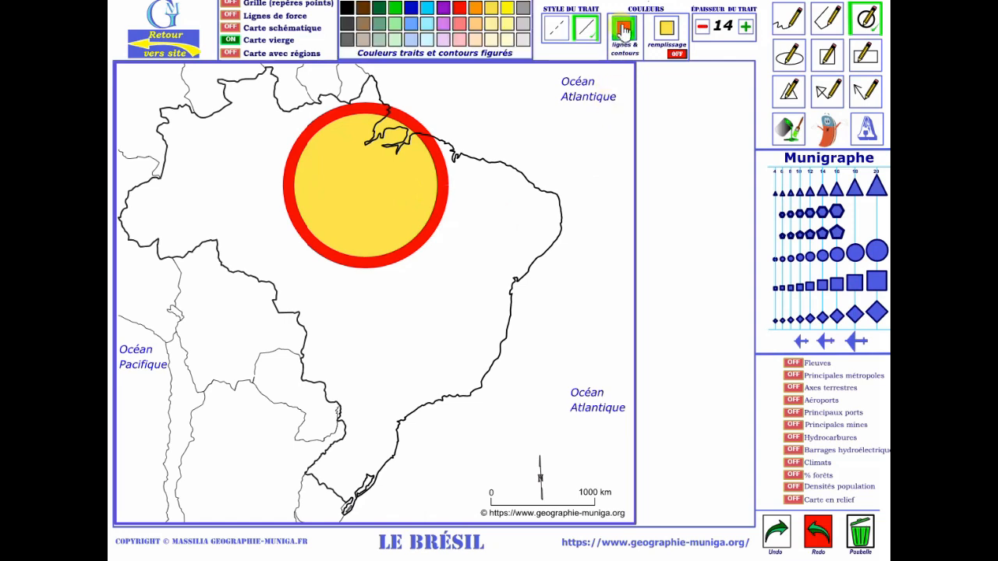
left_click(667, 30)
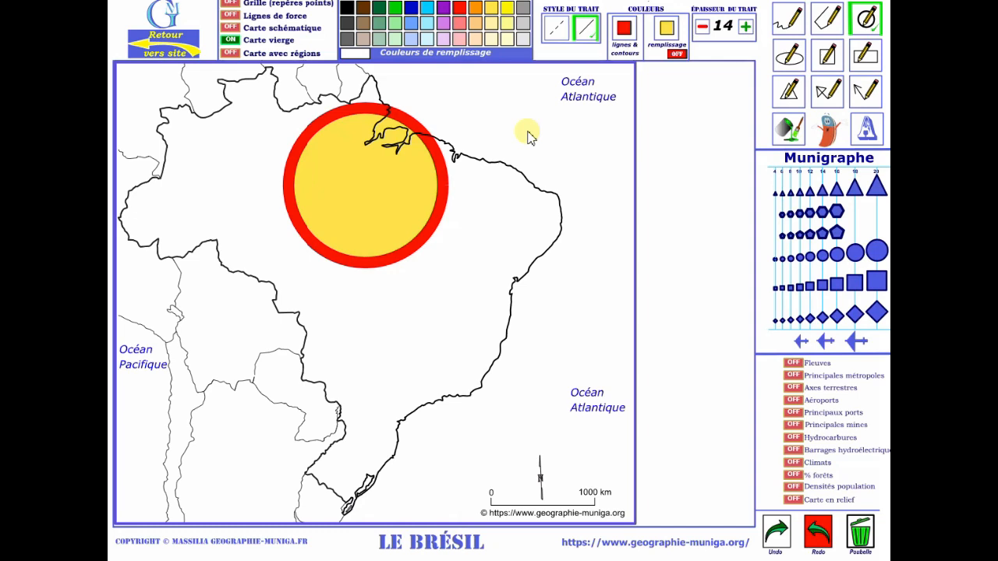
- Set the line thickness to 3 and the outline colour to black
left_click(702, 27)
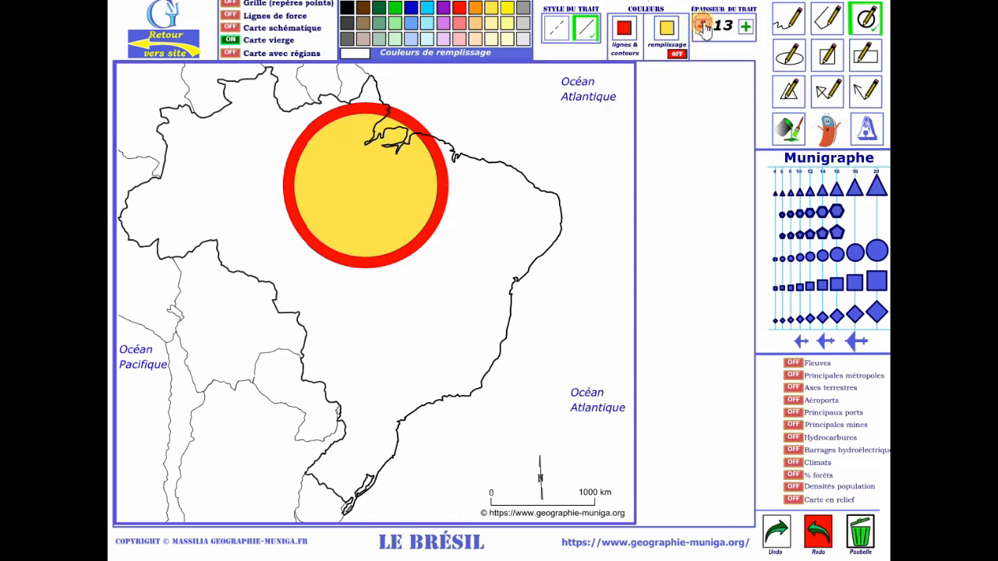
left_click(702, 27)
left_click(703, 27)
left_click(703, 27)
left_click(702, 28)
left_click(702, 27)
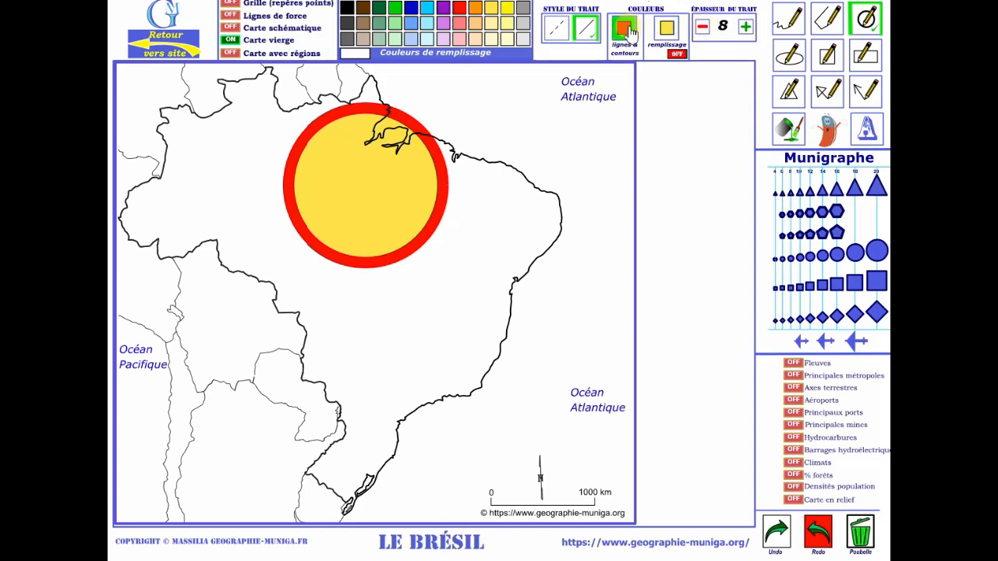
left_click(623, 28)
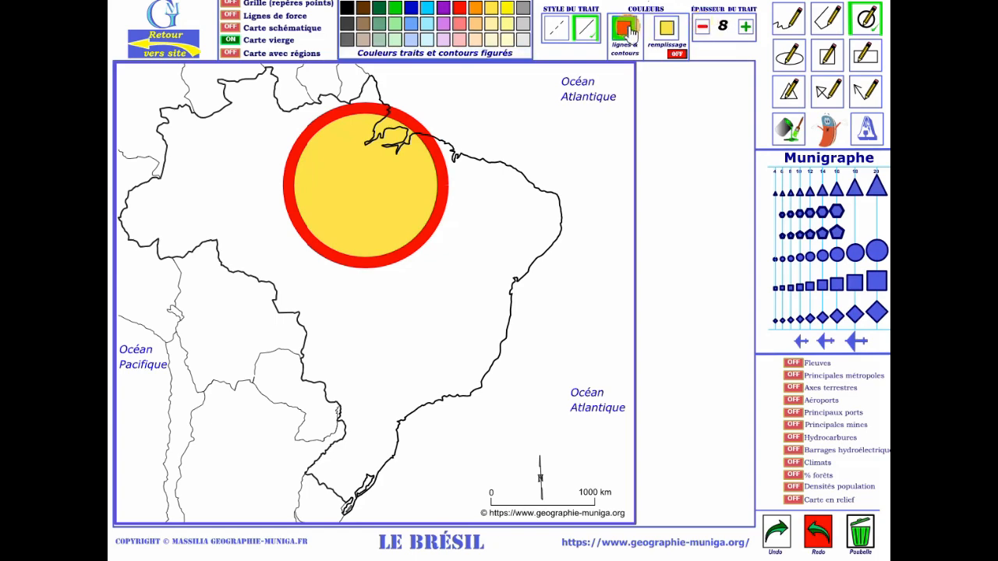
left_click(347, 8)
left_click(702, 30)
left_click(702, 30)
left_click(702, 30)
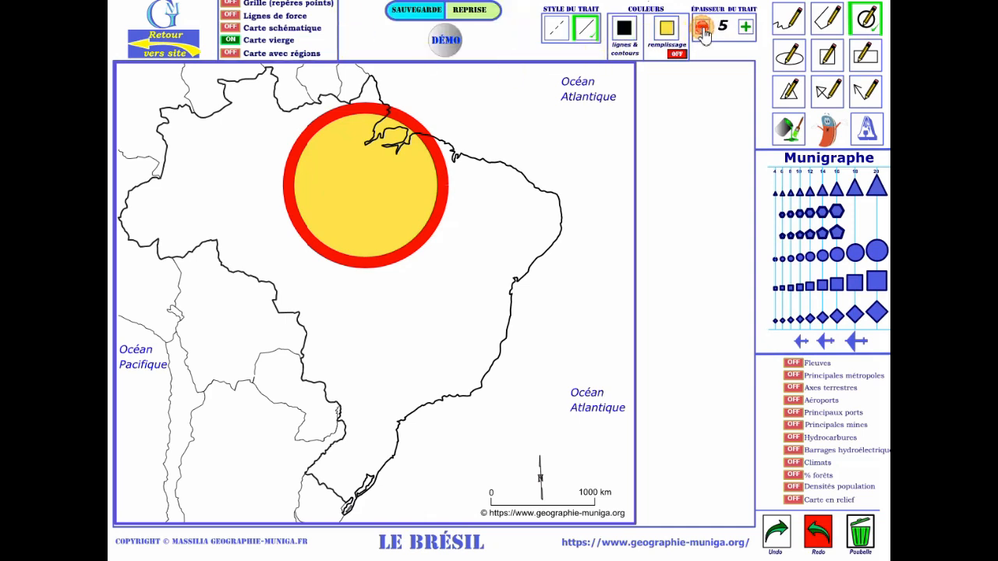
left_click(703, 29)
- Draw a large circle filled with dark blue over western Brazil, beside the yellow circle
left_click(666, 28)
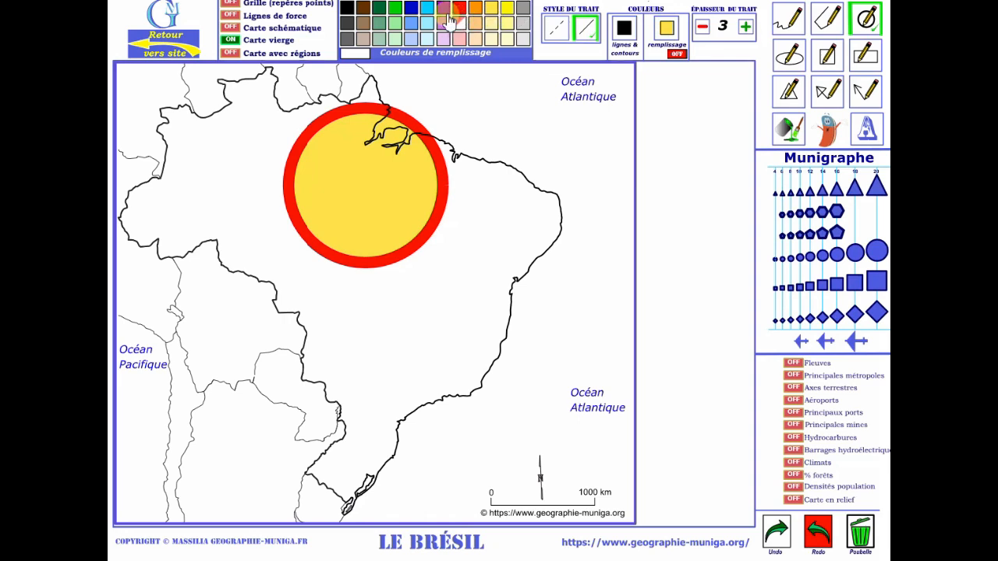
left_click(411, 8)
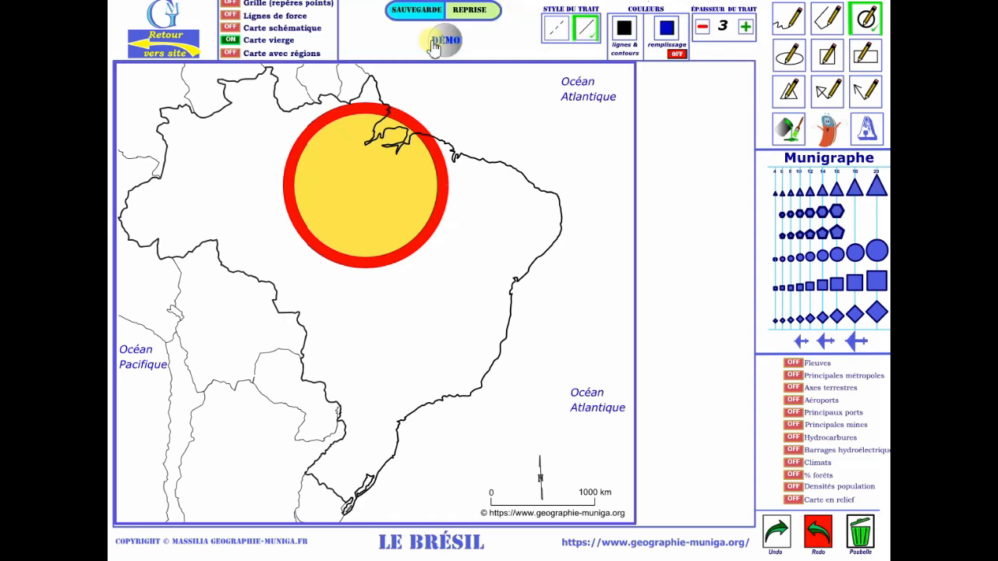
left_click_drag(205, 202, 262, 261)
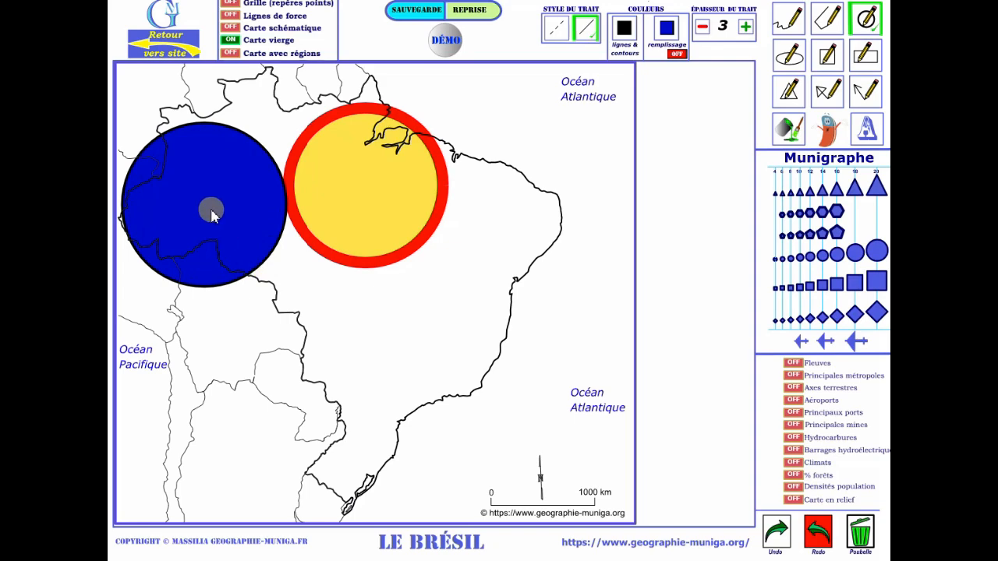
- Draw a slightly smaller circle filled with medium blue, overlapping the dark blue one toward the southeast
left_click(668, 31)
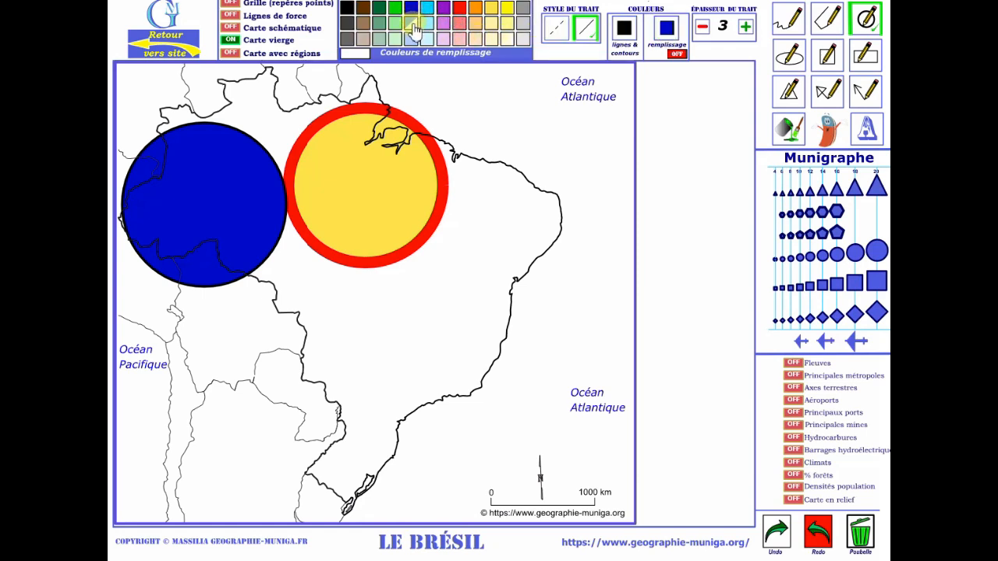
left_click(413, 30)
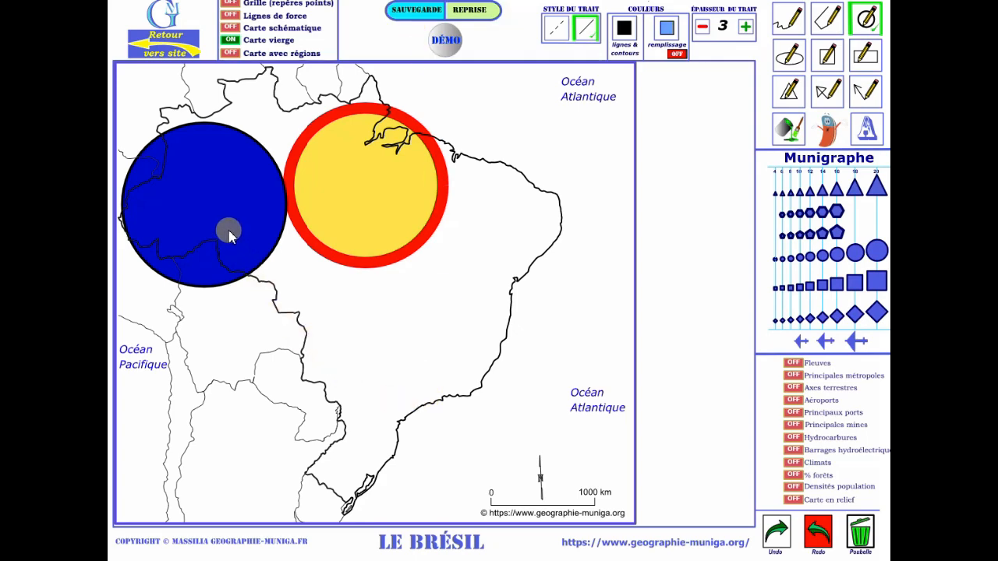
left_click_drag(229, 229, 271, 290)
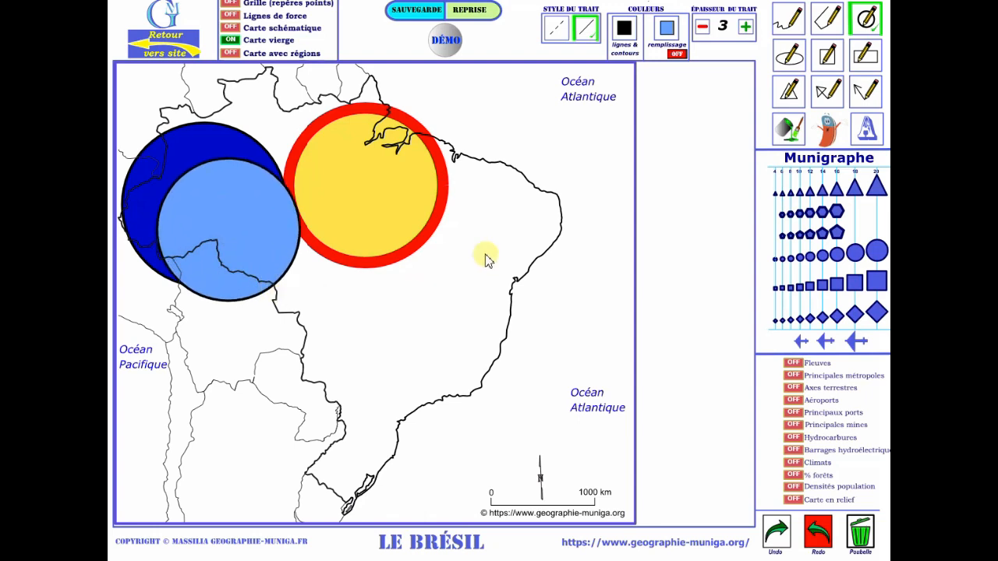
- Draw a third, smaller circle filled with pale blue, overlapping the medium blue one toward the southeast
left_click(667, 28)
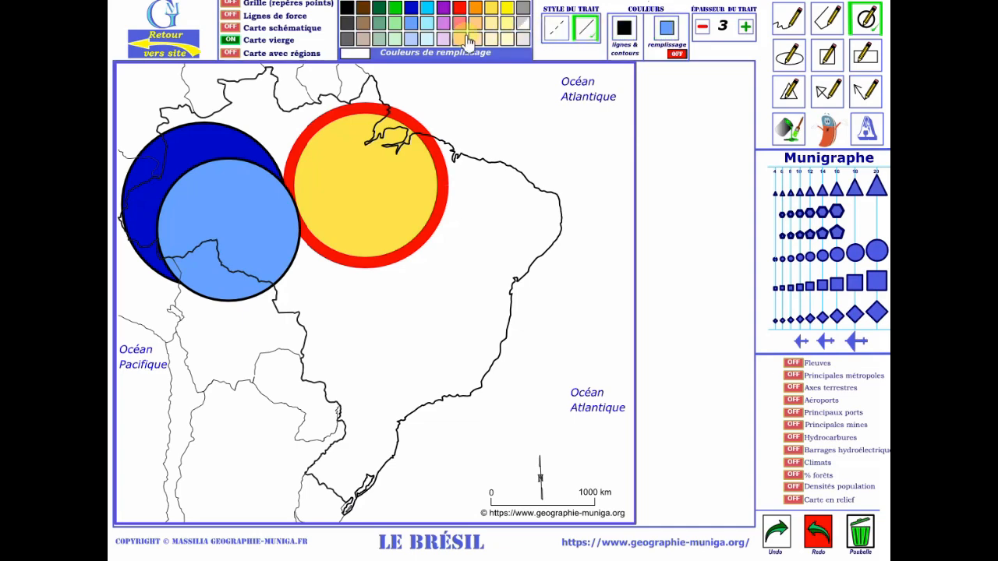
left_click(418, 38)
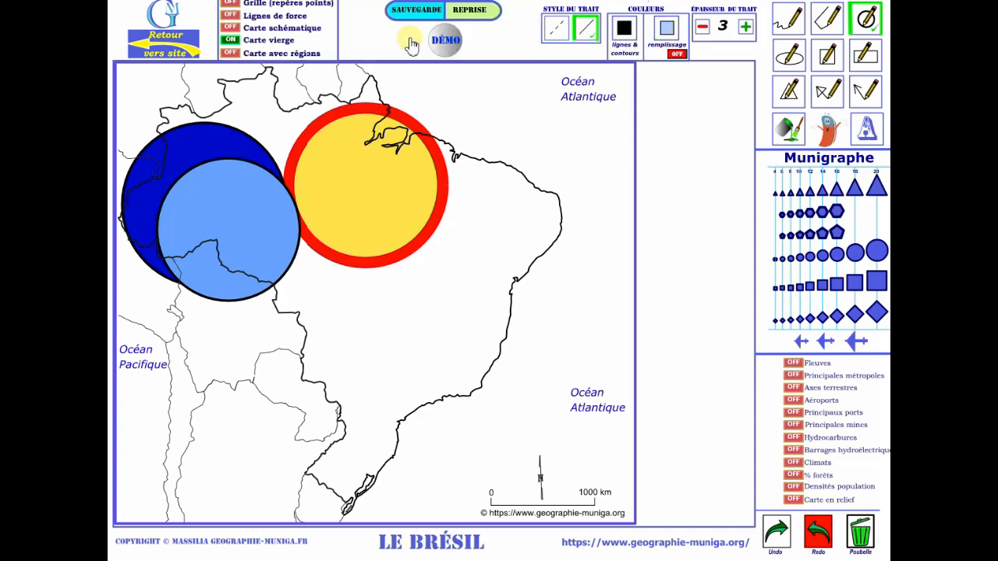
left_click(253, 253)
left_click_drag(254, 253, 297, 285)
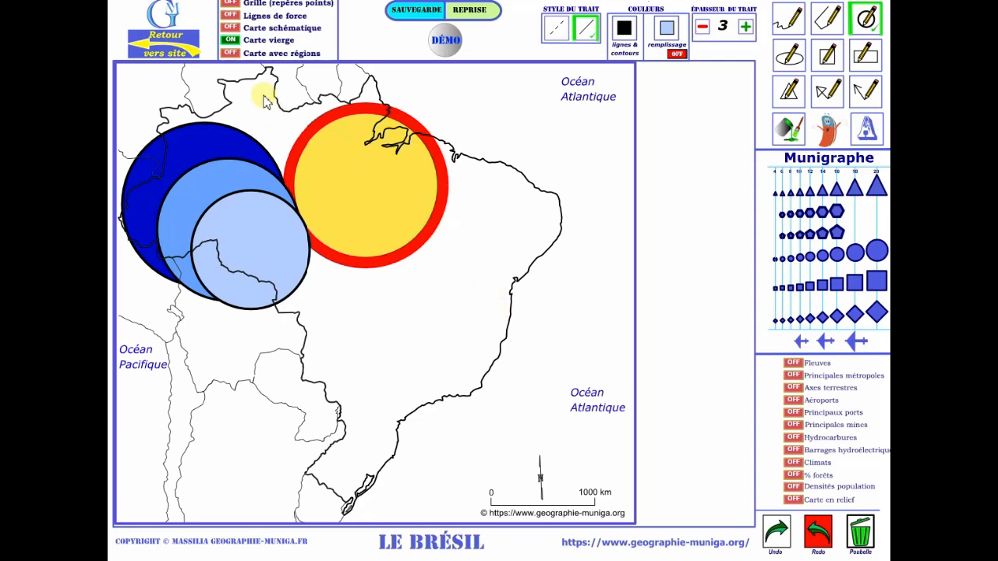
- Show the map with regions and fill Brazil's southernmost region with light green using the paint bucket
left_click(230, 53)
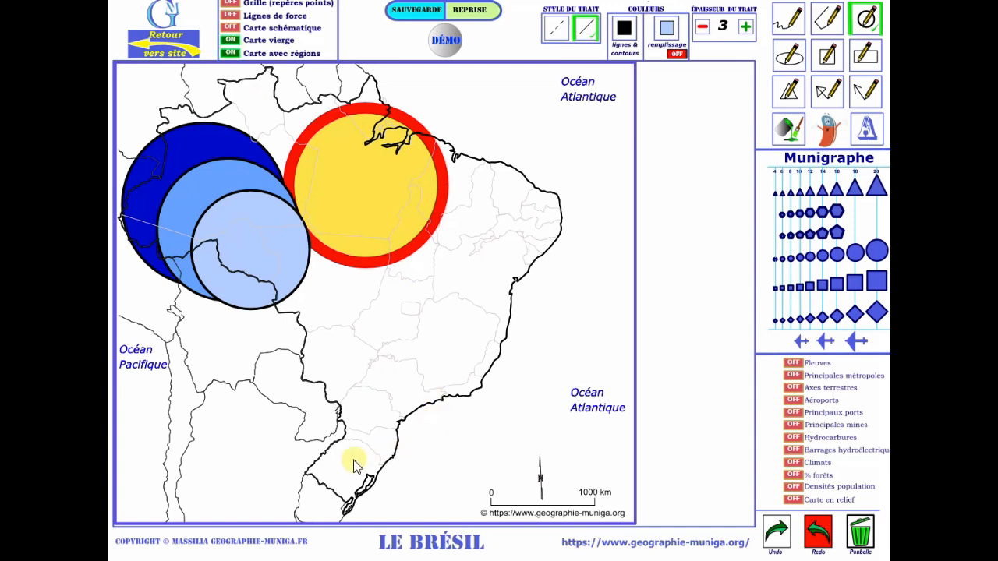
left_click(786, 133)
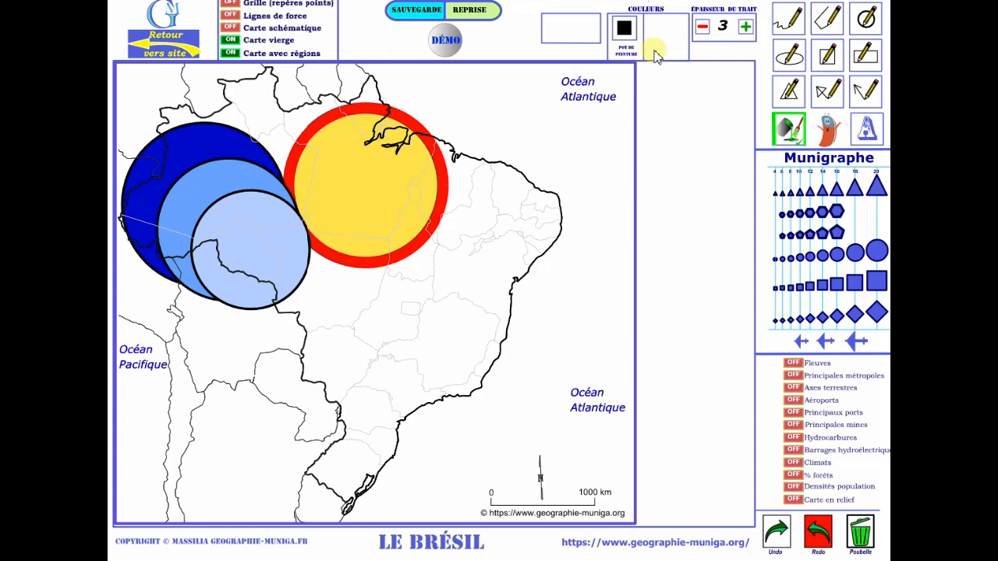
left_click(359, 462)
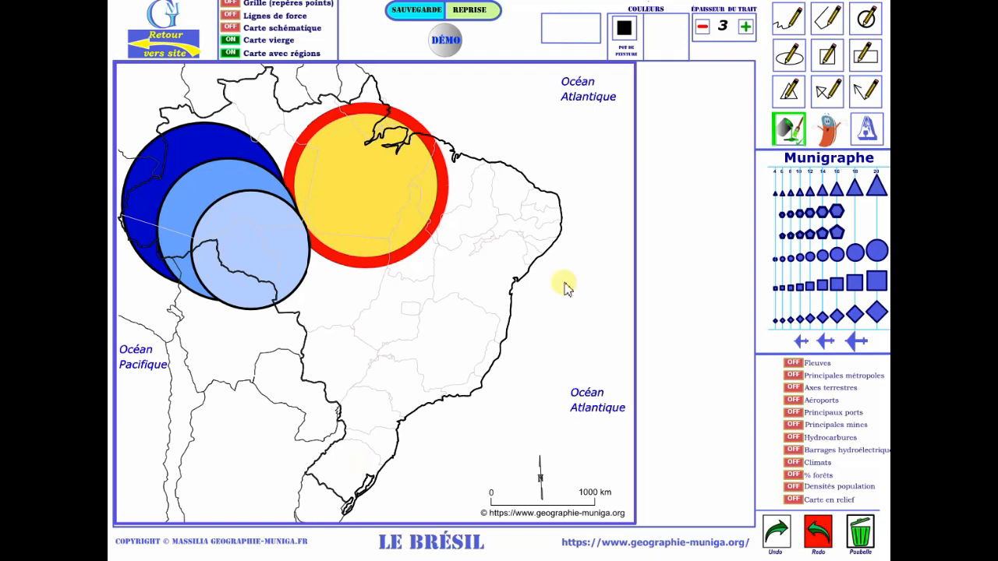
left_click(626, 30)
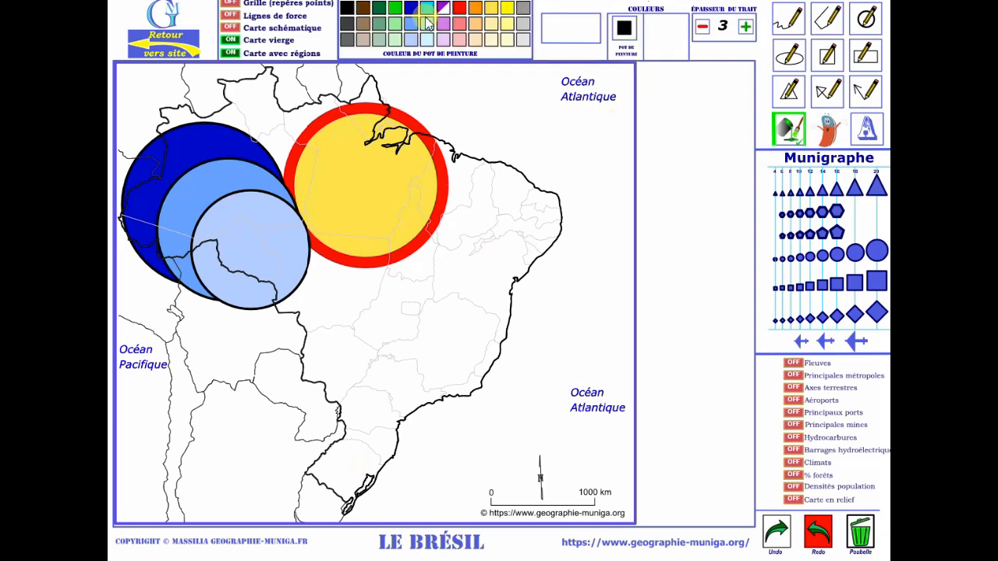
left_click(398, 27)
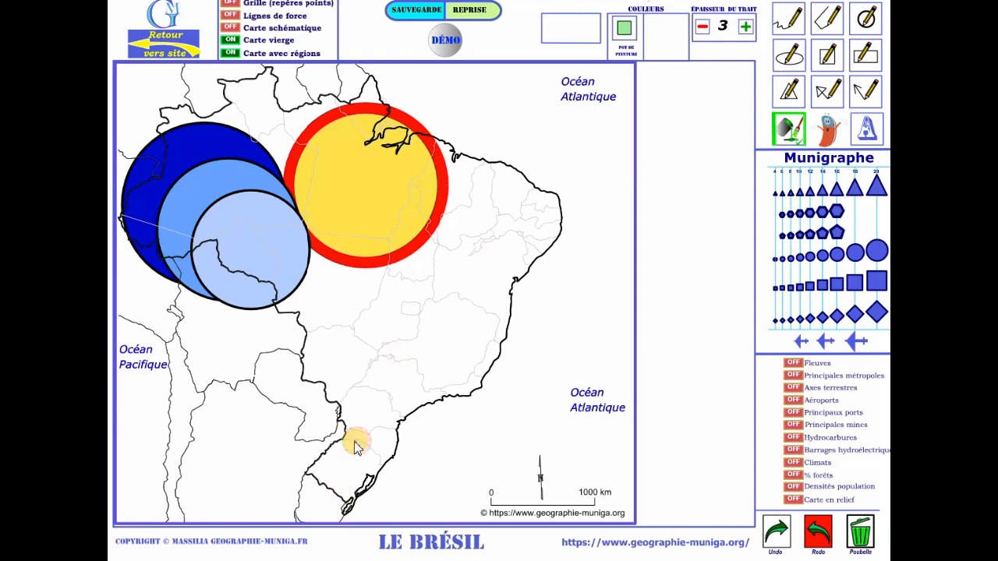
mouse_move(347, 441)
left_mouse_down()
mouse_move(312, 472)
mouse_move(347, 505)
mouse_move(351, 472)
mouse_move(360, 491)
mouse_move(380, 465)
mouse_move(356, 444)
mouse_move(353, 499)
mouse_move(366, 465)
mouse_move(369, 482)
mouse_move(348, 489)
mouse_move(362, 490)
mouse_move(369, 475)
left_mouse_up()
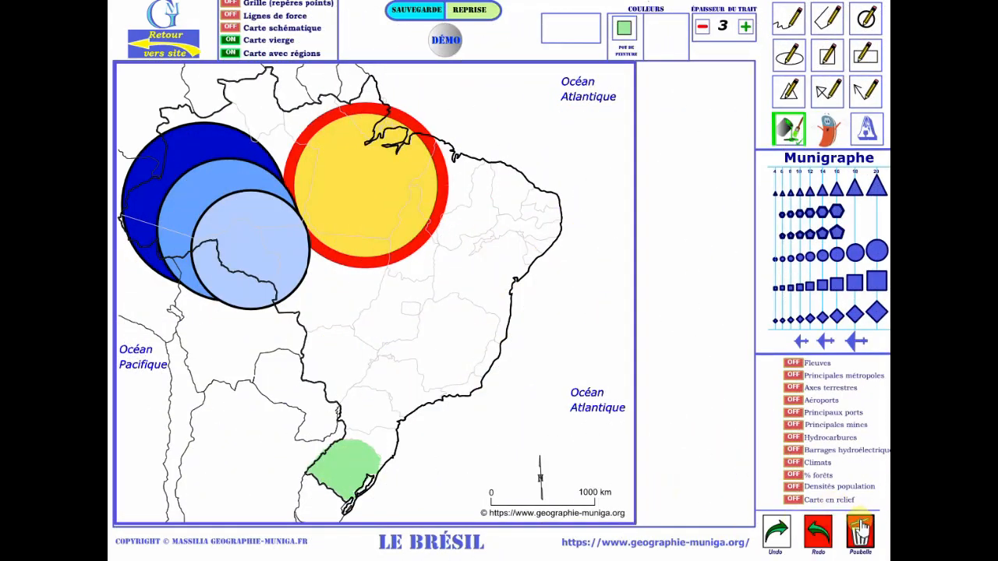
- Erase all drawings from the map and display the Fleuves and Principales métropoles layers
left_click(861, 533)
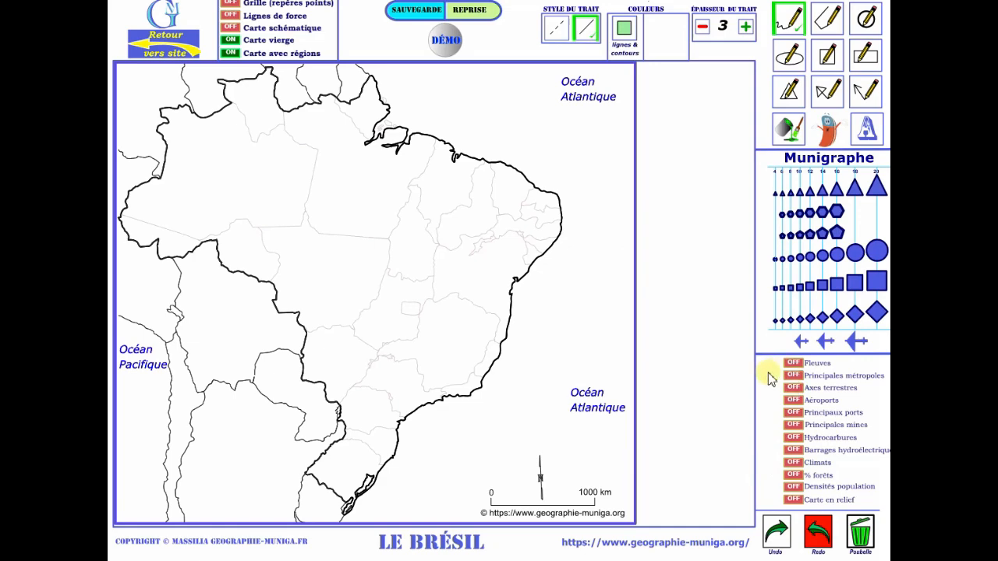
left_click(794, 363)
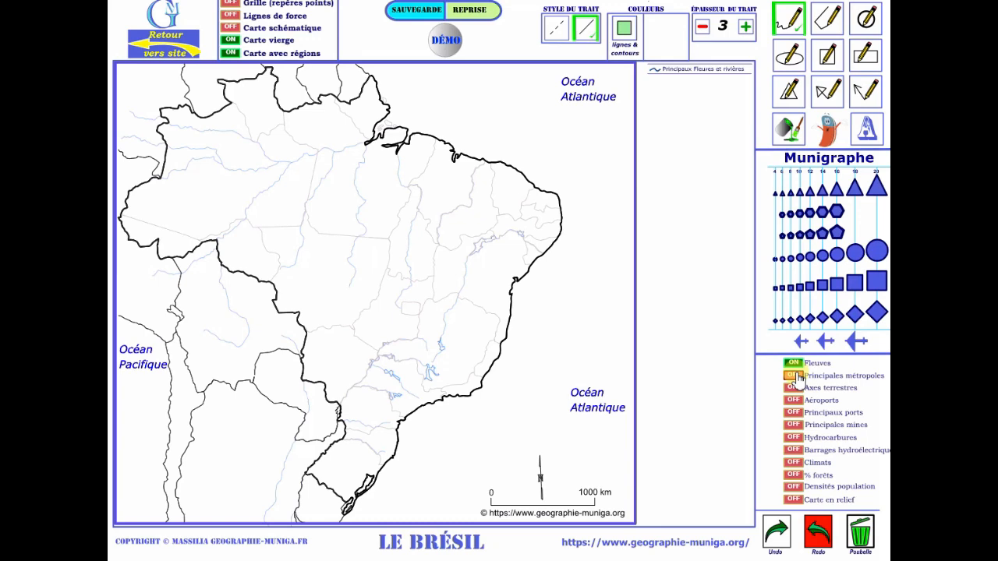
left_click(795, 375)
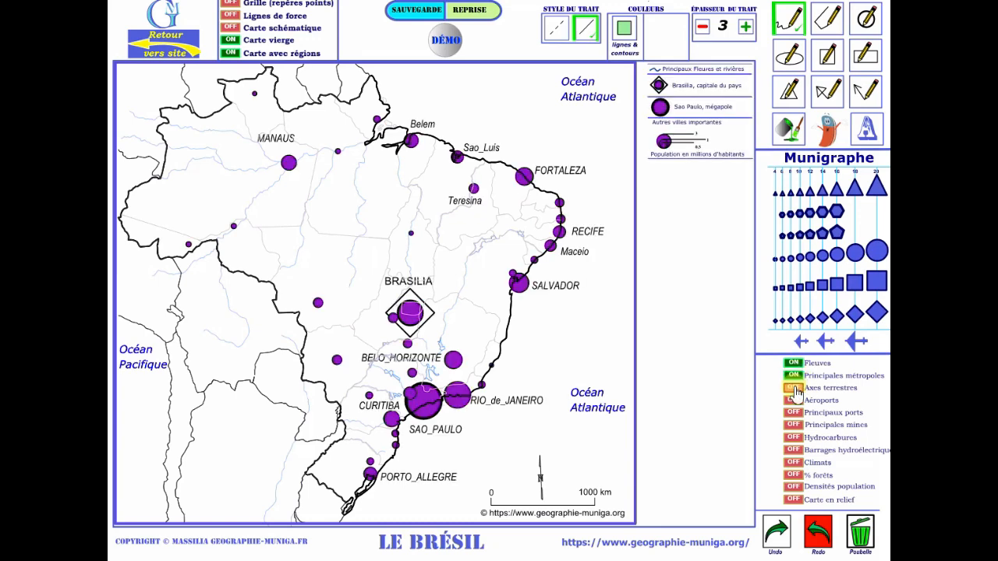
- Display the Axes terrestres layer on the map, and hide it again together with the Principales métropoles layer
left_click(794, 387)
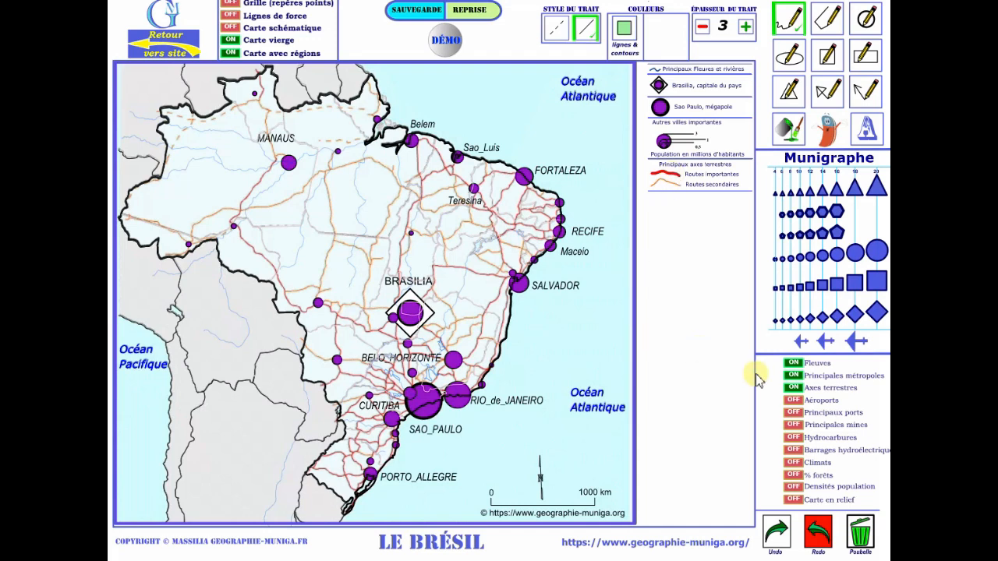
left_click(794, 386)
left_click(794, 375)
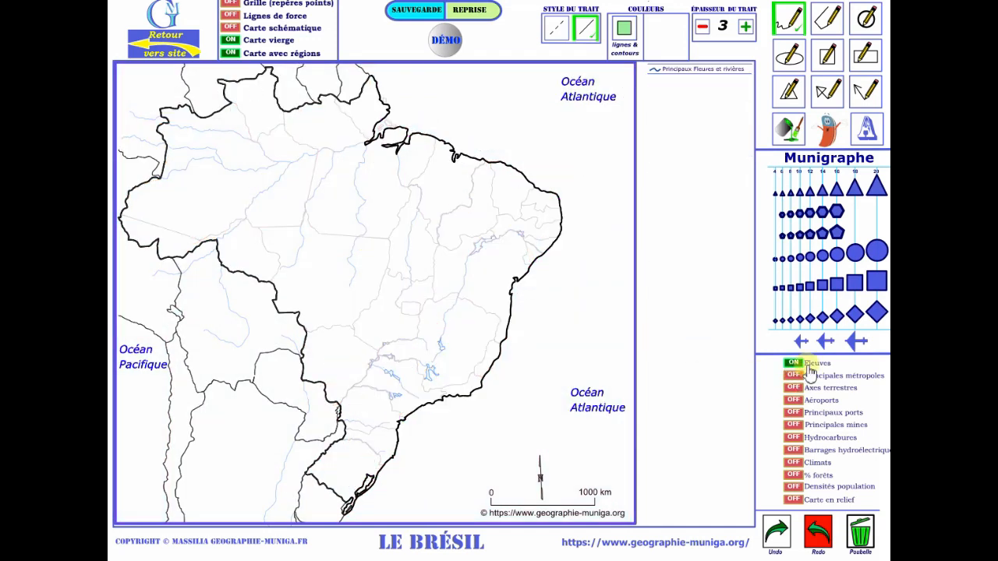
- Show the Principaux ports and Principales mines layers one after the other, hiding each again
left_click(794, 415)
left_click(795, 415)
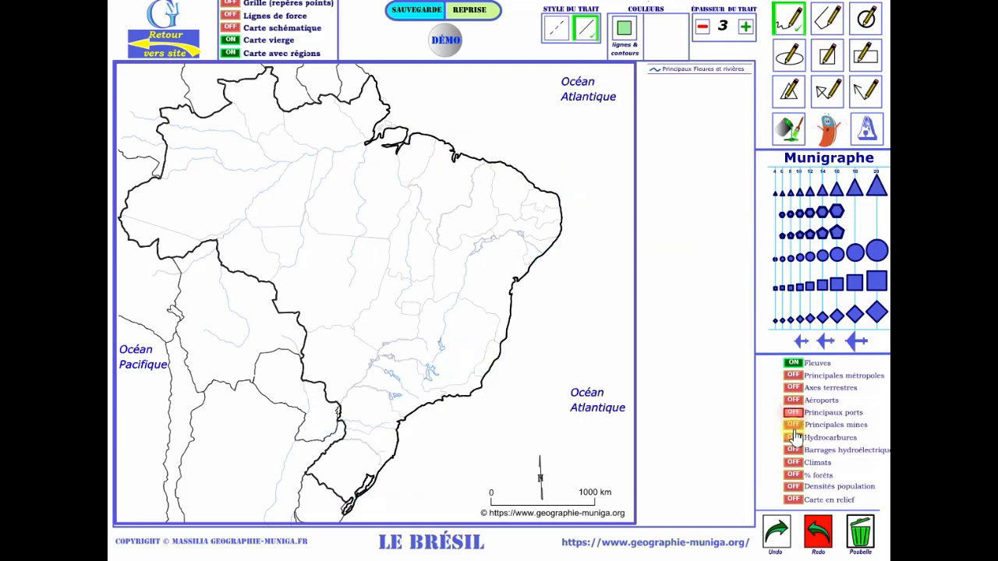
left_click(795, 424)
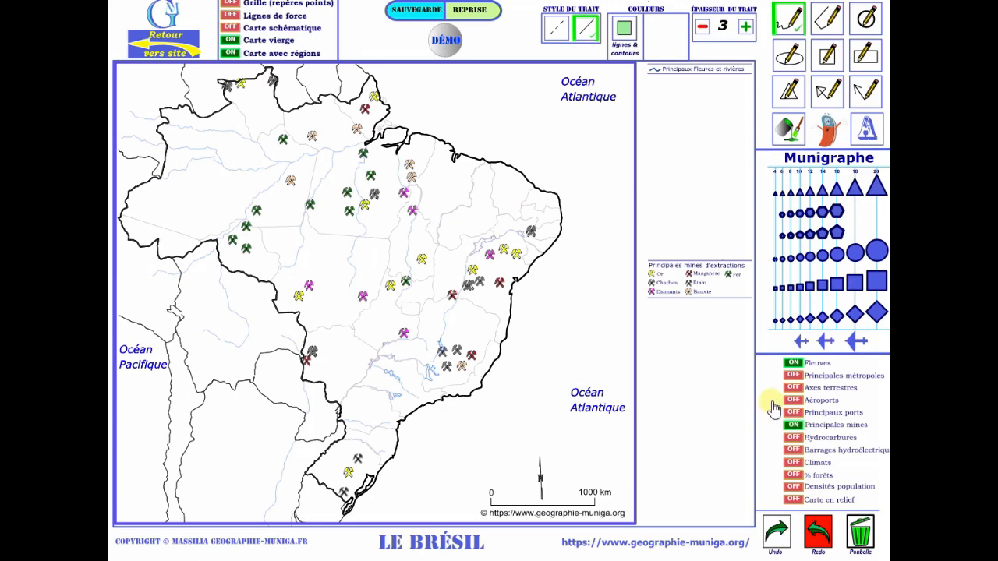
left_click(793, 427)
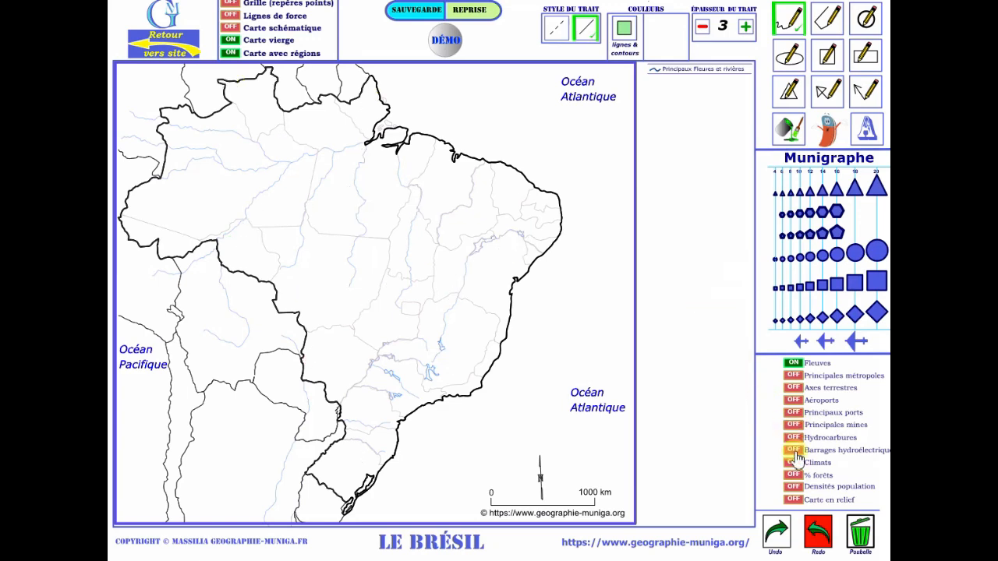
- View the Climats, % forêts, Densités population and Carte en relief layers in turn, leaving only Fleuves displayed
left_click(793, 463)
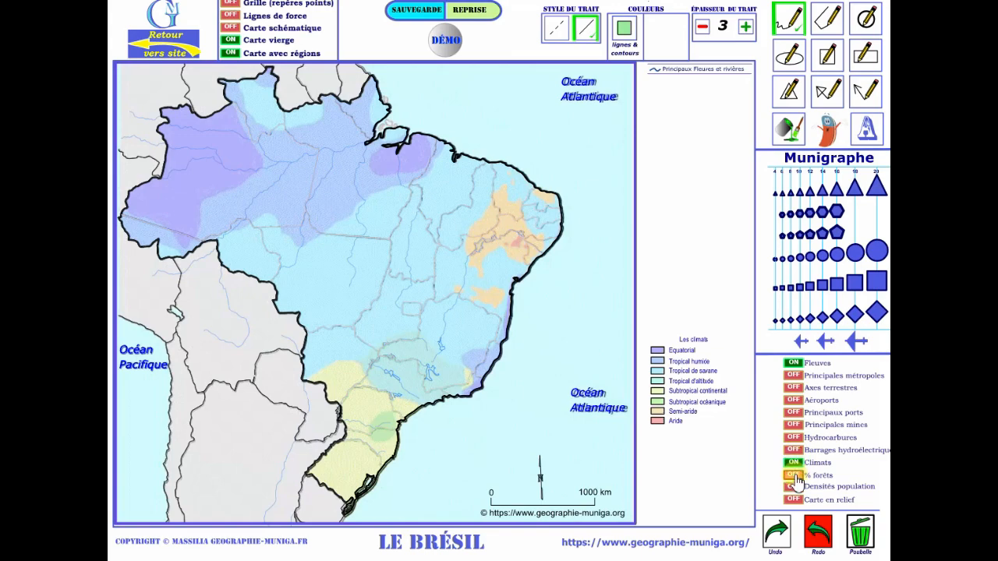
left_click(795, 477)
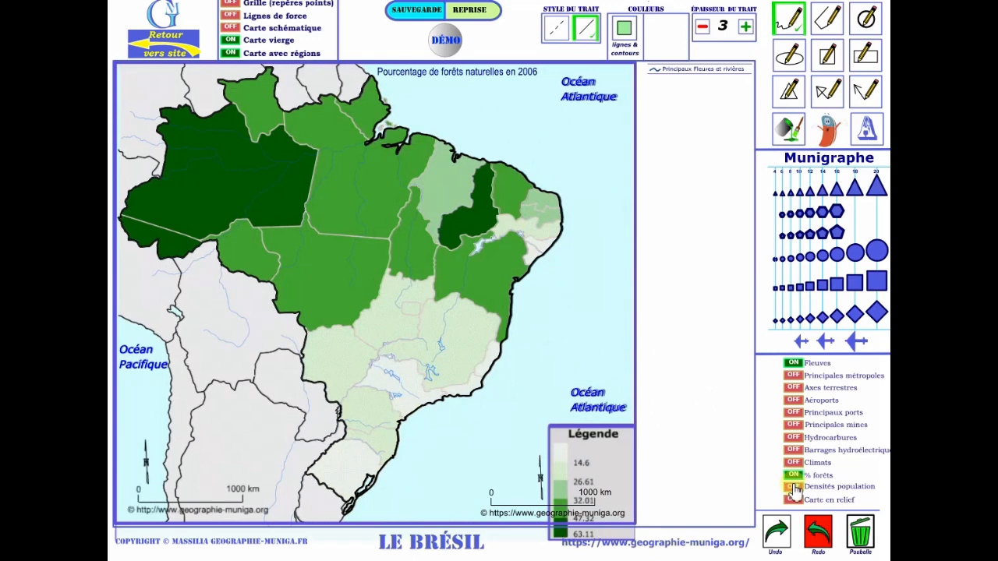
left_click(793, 488)
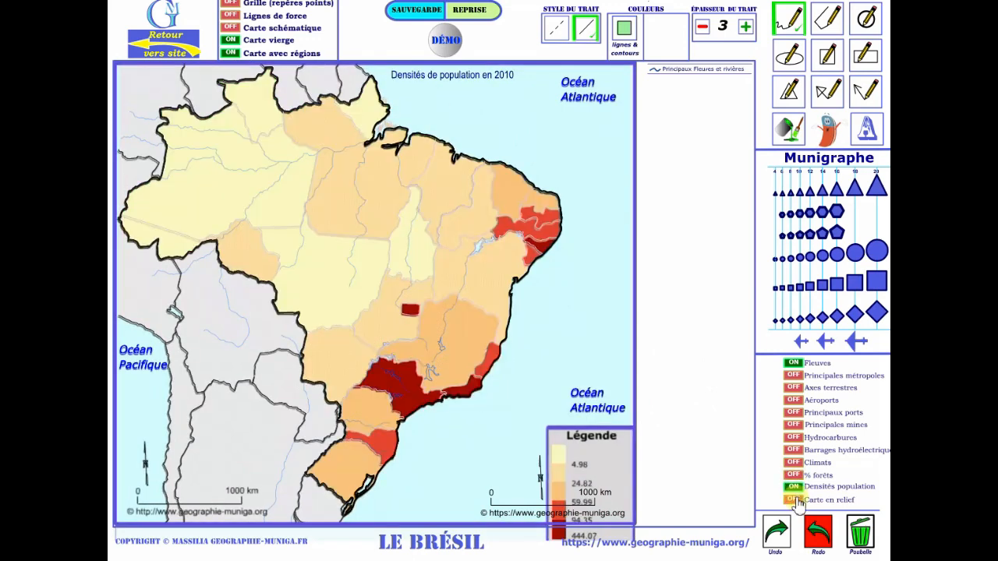
left_click(794, 500)
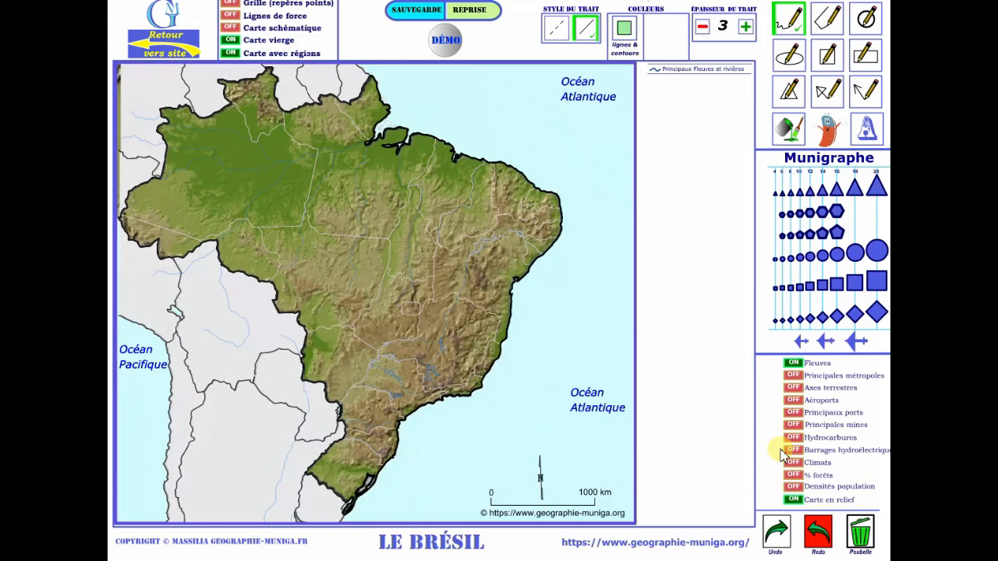
left_click(793, 499)
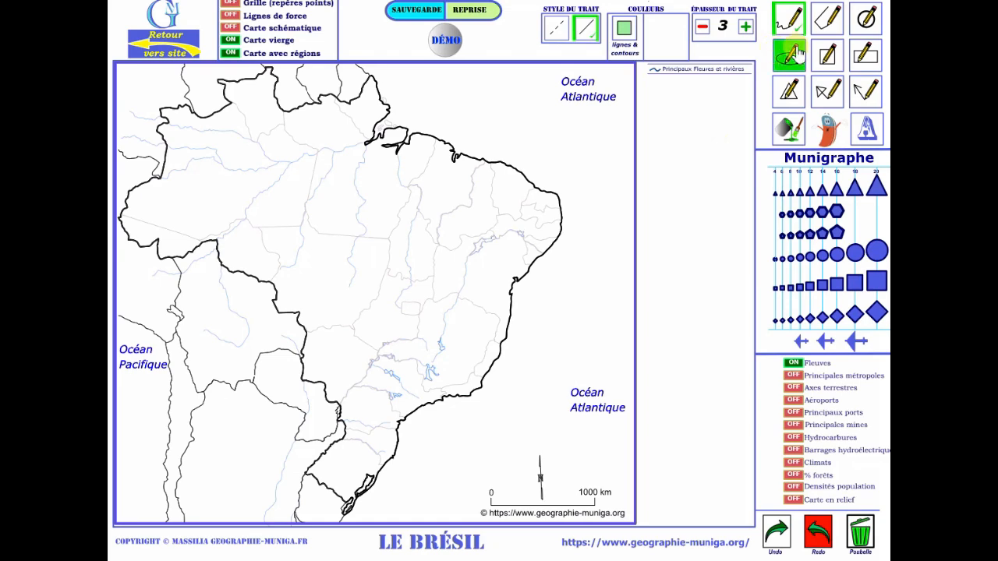
- Draw an unfilled circle with a dark blue outline over northern Brazil
left_click(863, 22)
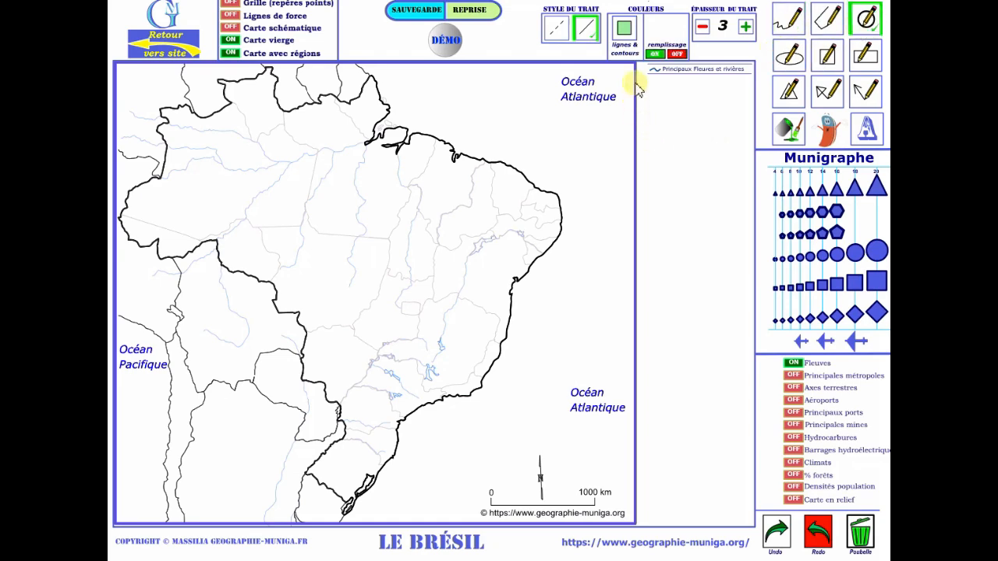
left_click(622, 31)
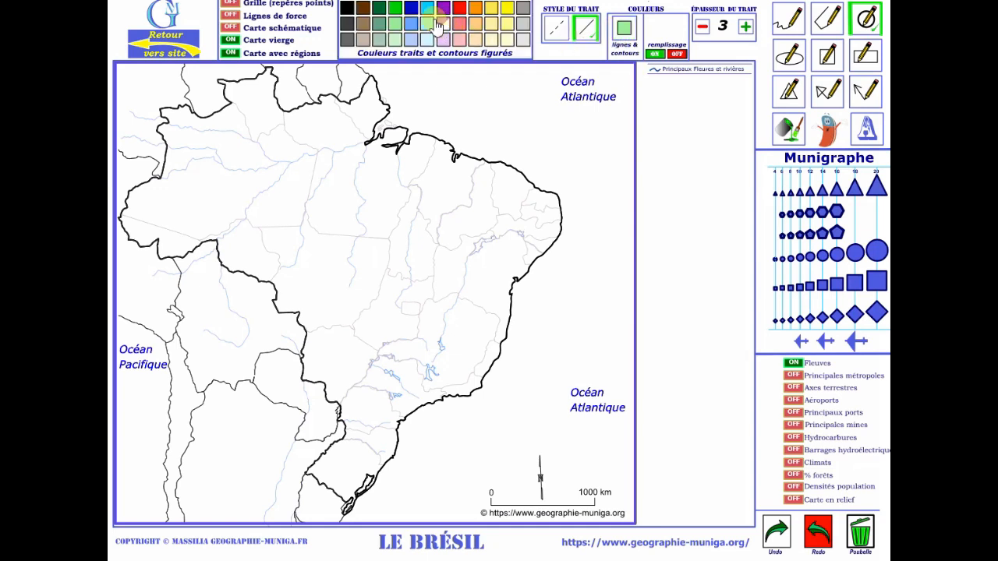
left_click(413, 39)
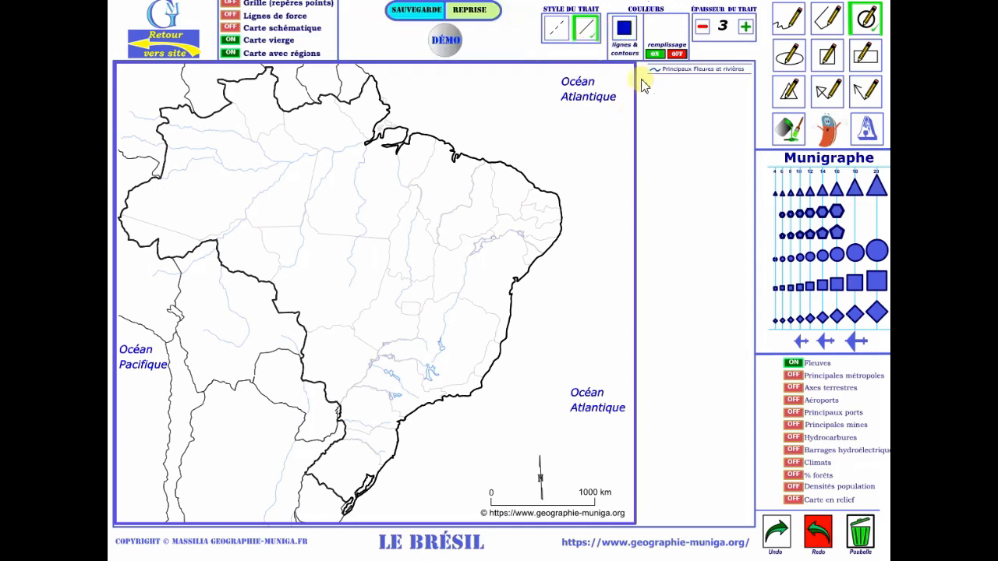
left_click(310, 153)
left_click_drag(327, 172, 344, 187)
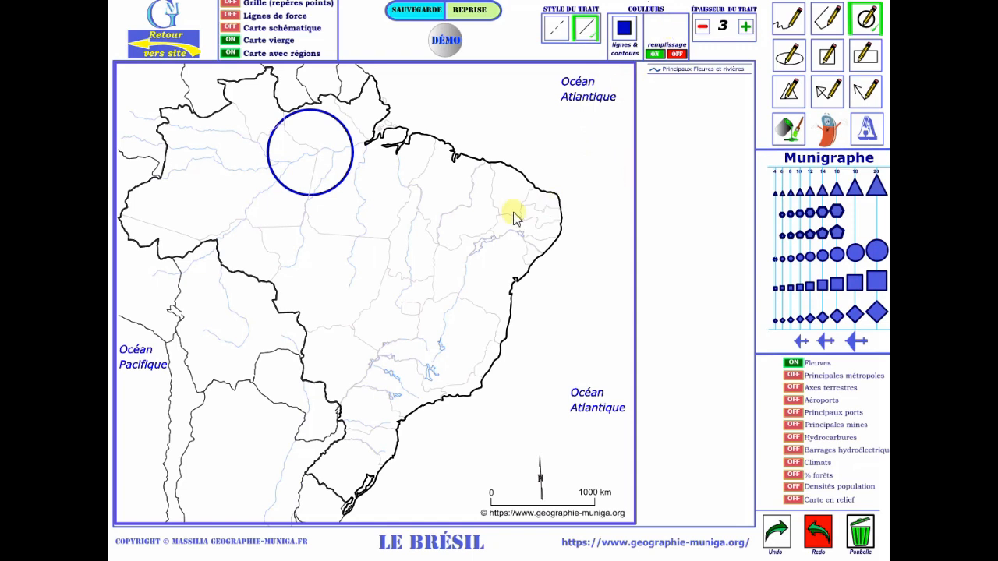
- Draw a solid-headed dark blue arrow from Brazil's western border toward the northeast, and an open-headed one from the Atlantic westward to the northeast coast
left_click(827, 91)
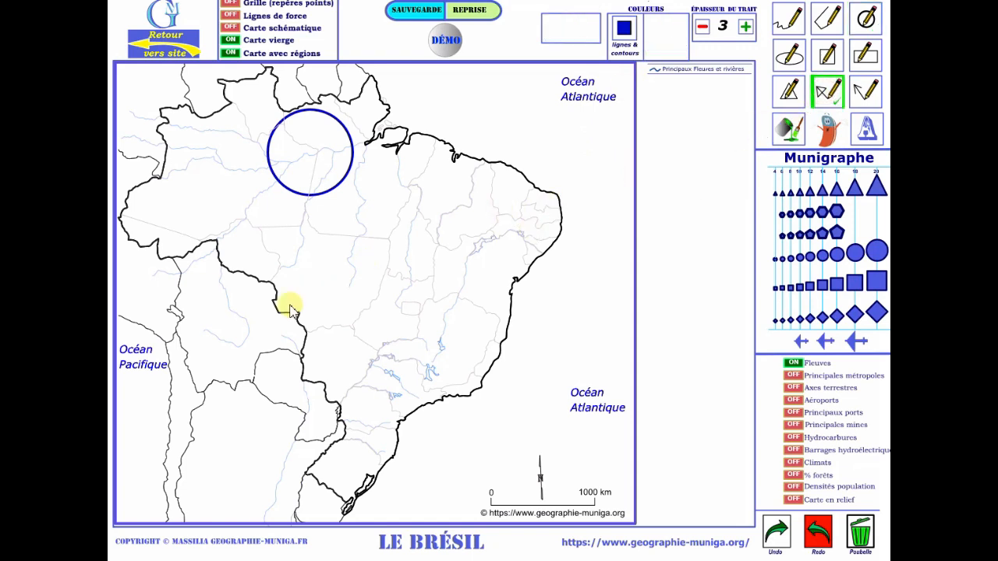
left_click_drag(290, 304, 450, 197)
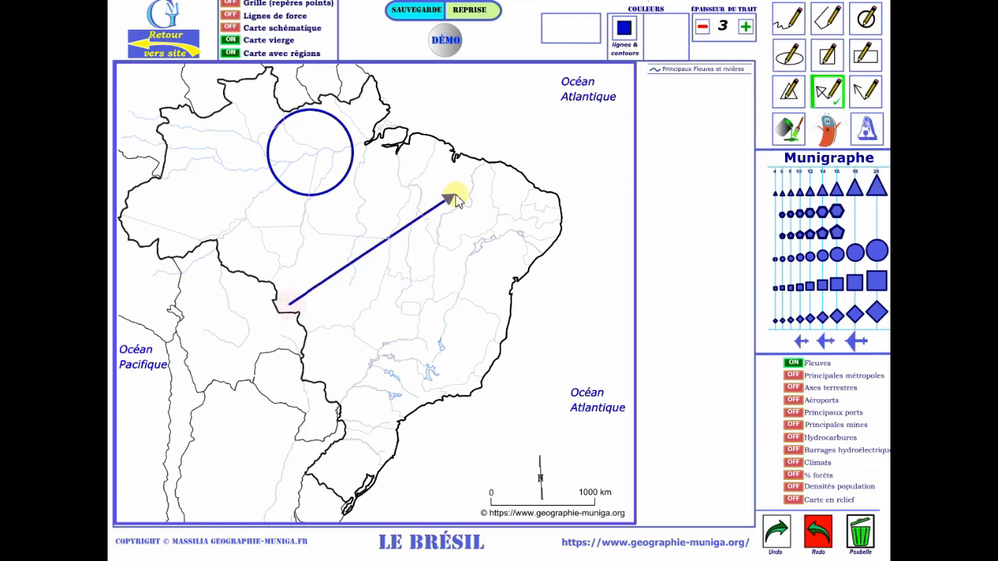
left_click(865, 91)
left_click_drag(616, 150, 505, 151)
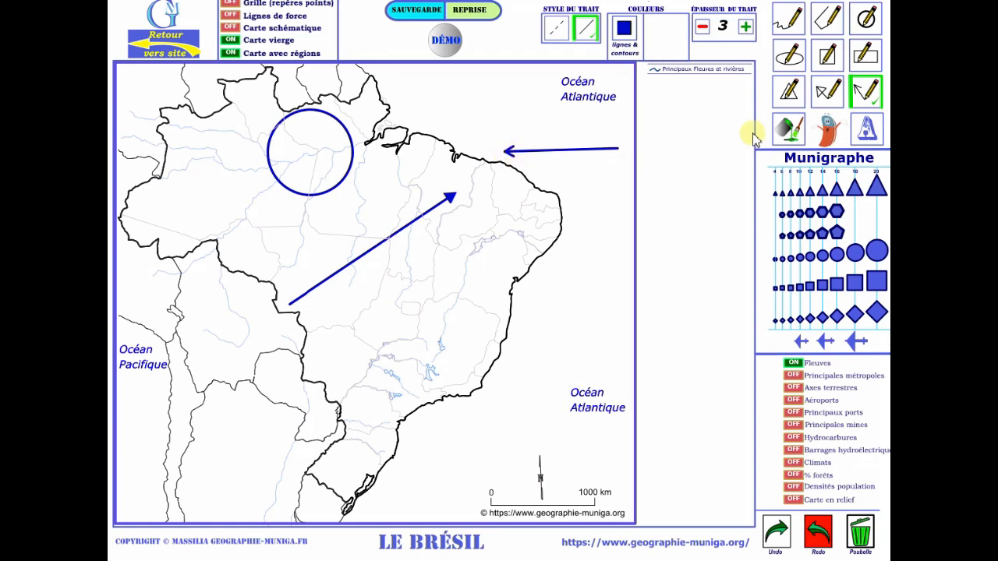
- Draw an unfilled dark blue triangle pointing downward on Brazil's northeast coast
left_click(788, 91)
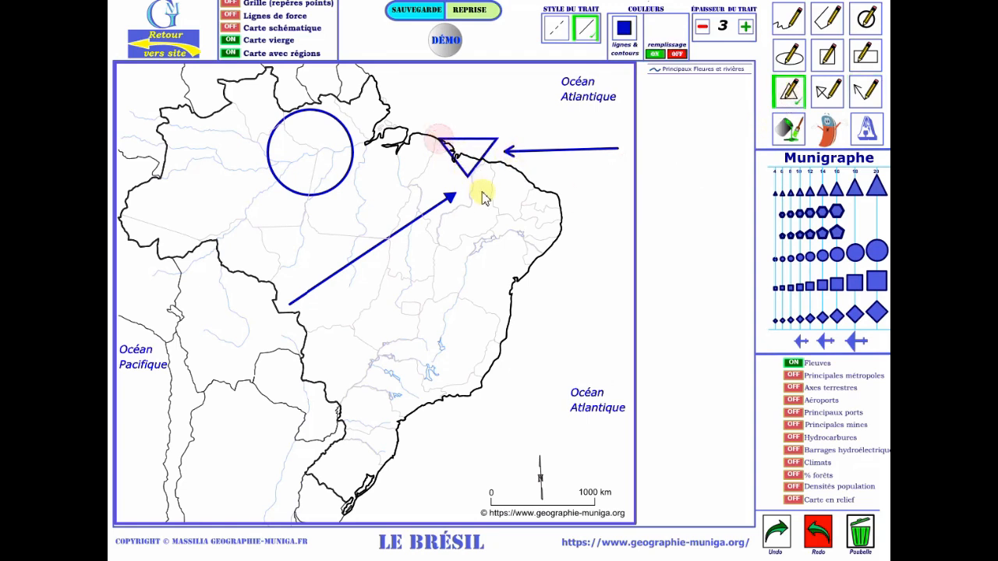